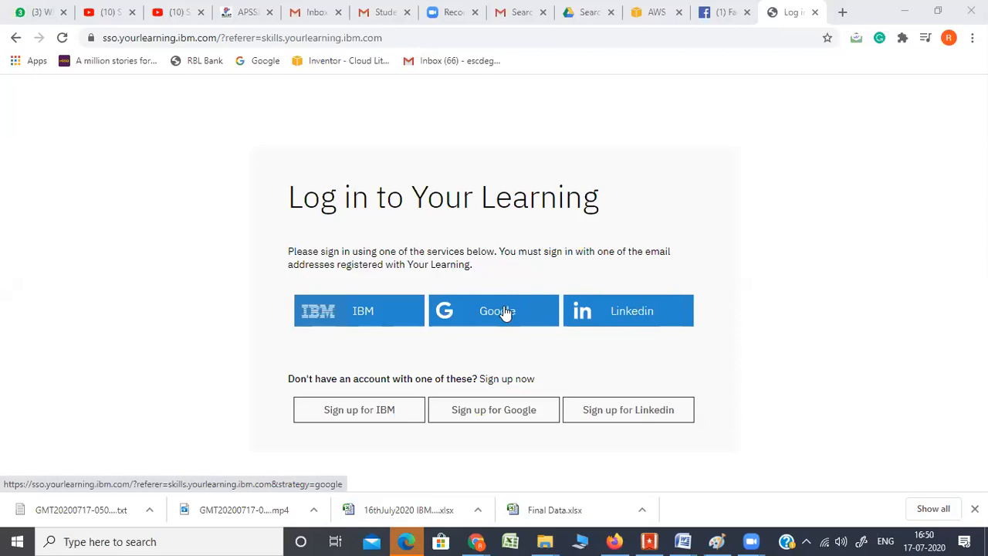
- Log in to Your Learning with Google, choosing the first listed Google account
left_click(504, 312)
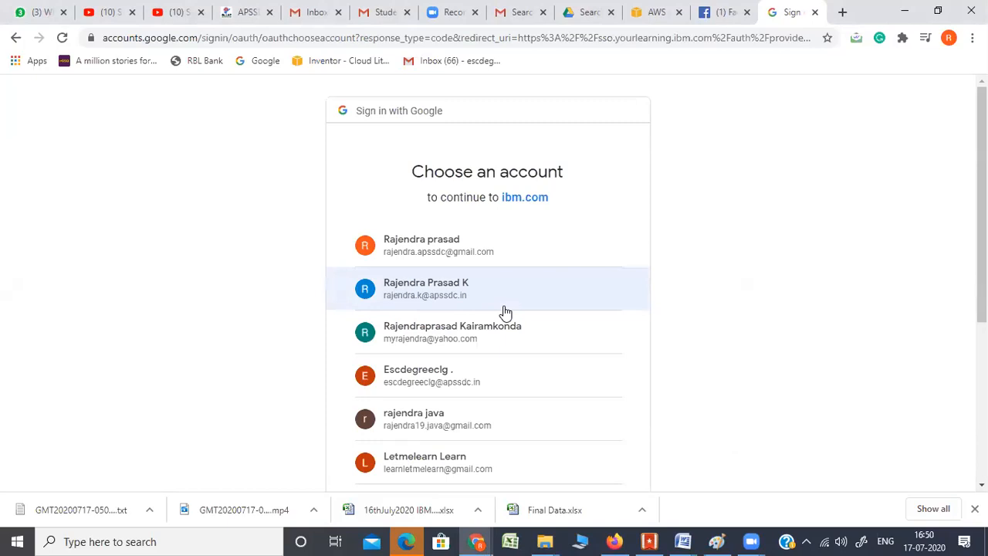
left_click(492, 245)
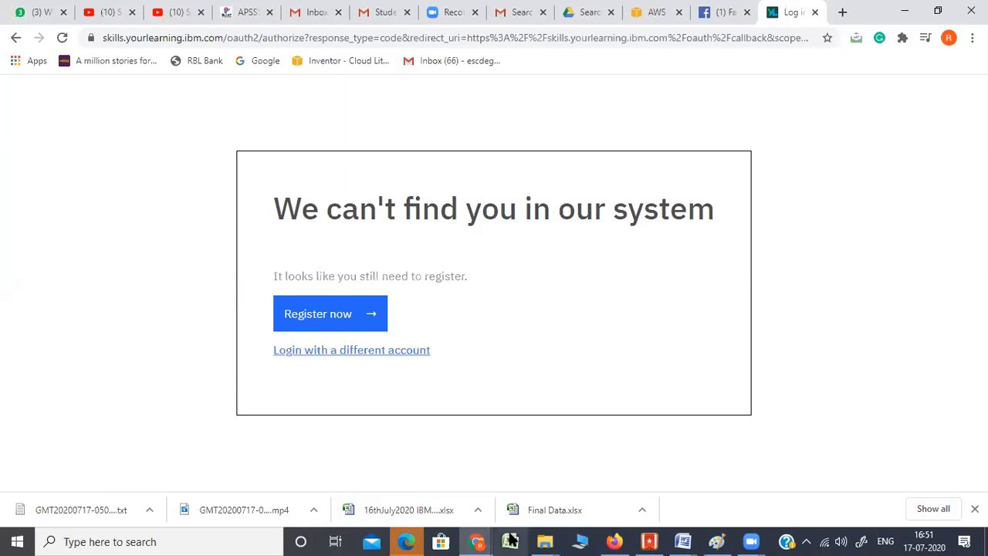
- Switch to File Explorer's Reports folder and open the workbook 16thJuly2020 IBM Students Report-July 16(MobileNos).xlsx
mouse_move(545, 541)
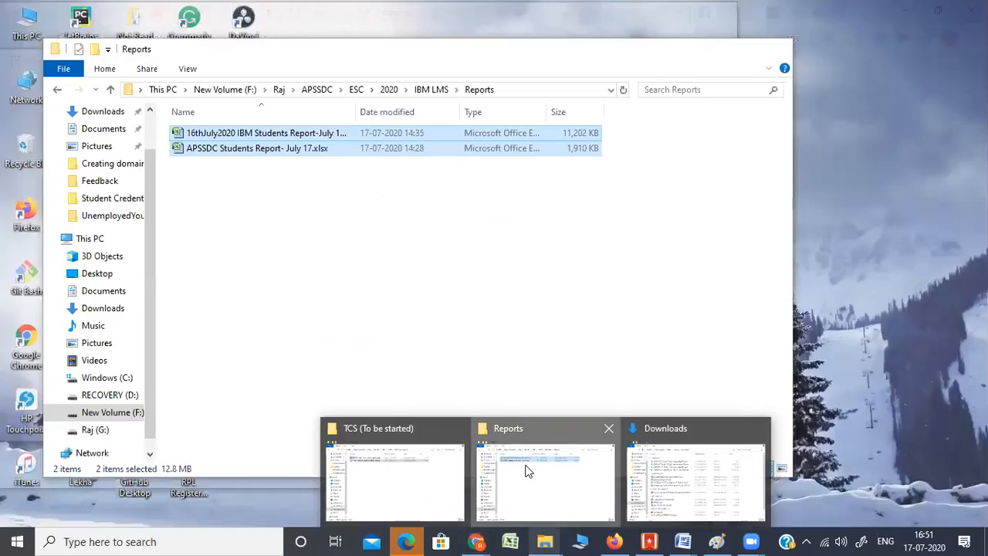
left_click(528, 471)
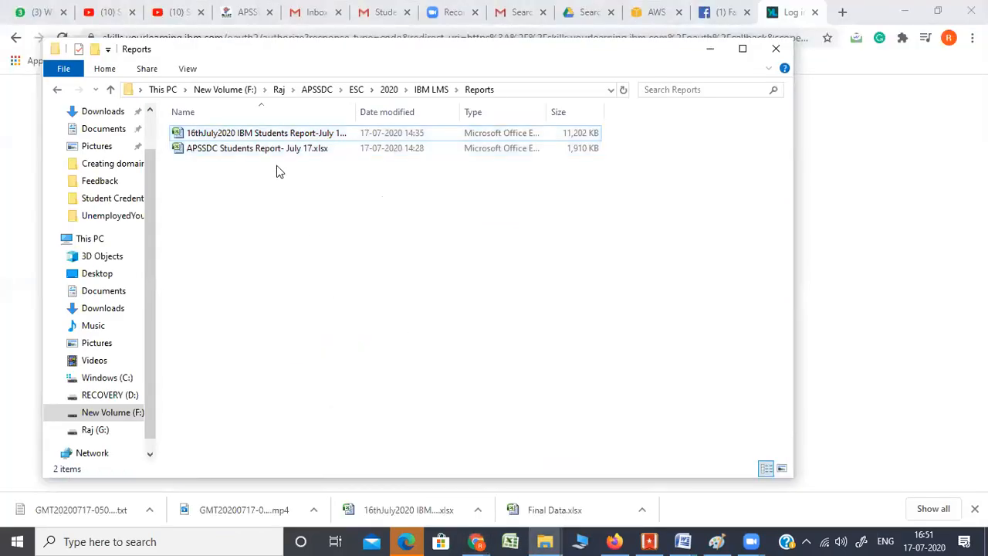
left_click(271, 136)
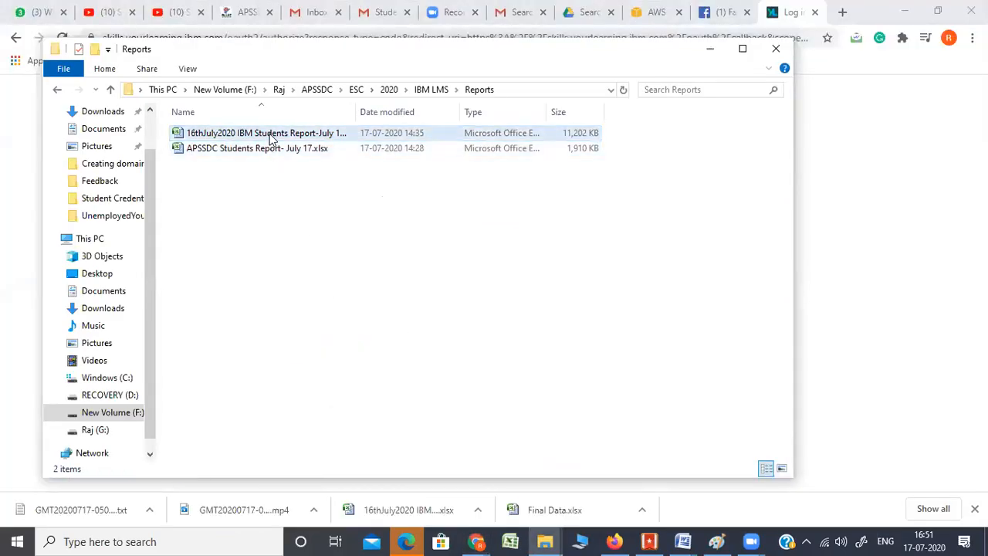
double_click(271, 136)
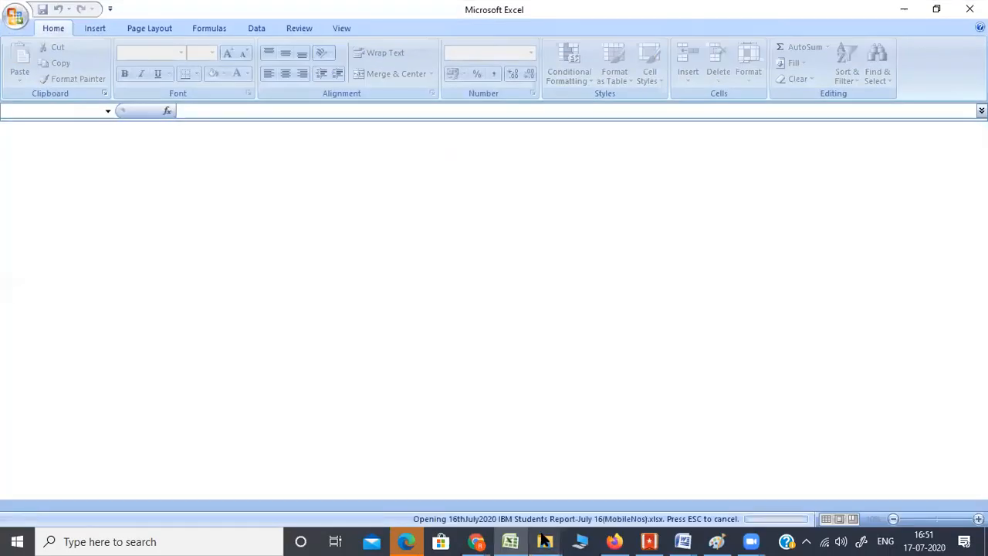
- View APSSDC student - Access Enabled.xlsx from the Student Data folder under IBM LMS, and close it
mouse_move(545, 541)
left_click(493, 460)
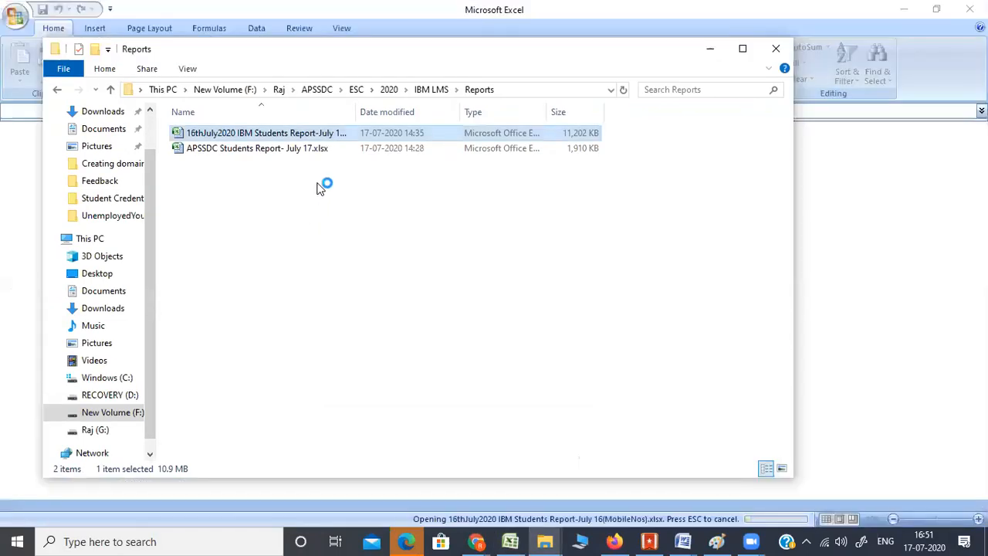
left_click(389, 90)
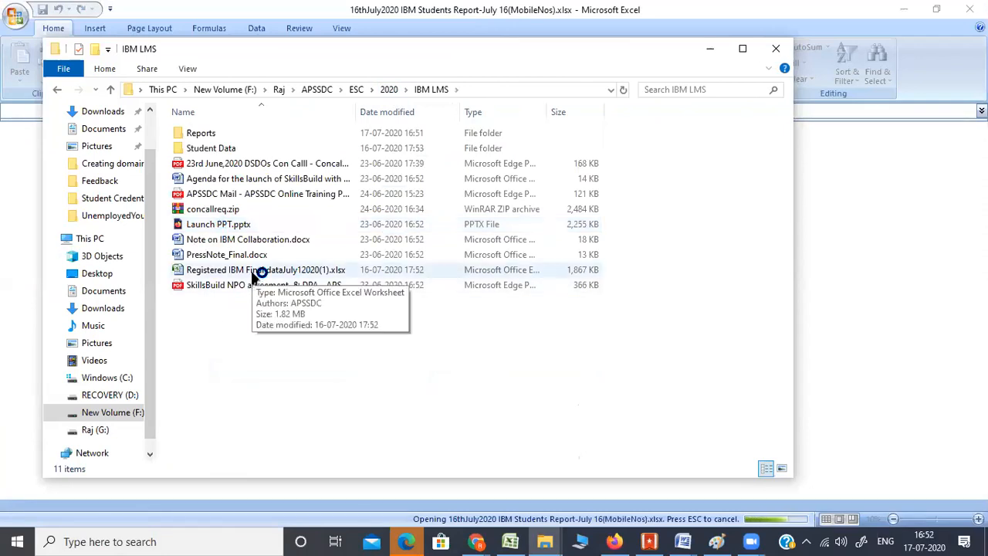
double_click(218, 149)
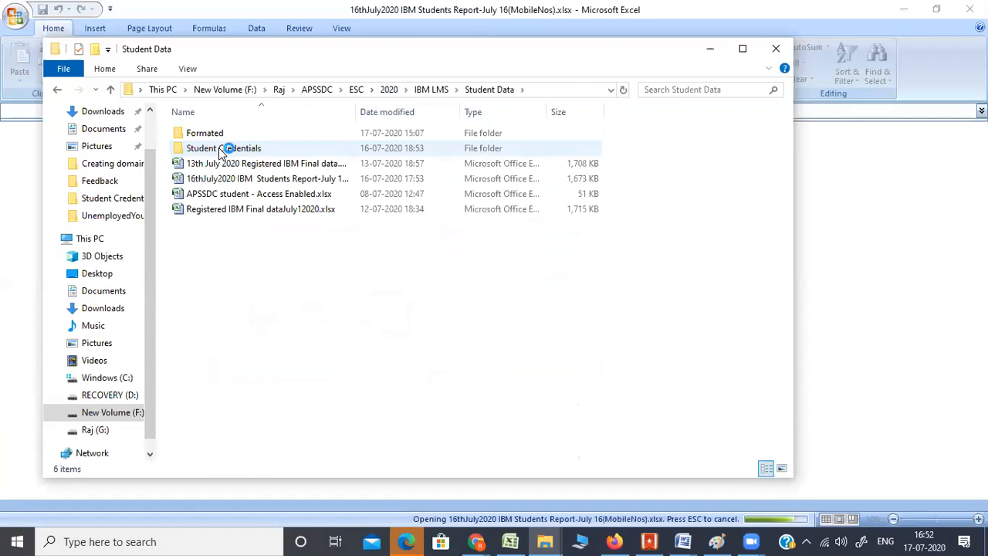
double_click(260, 193)
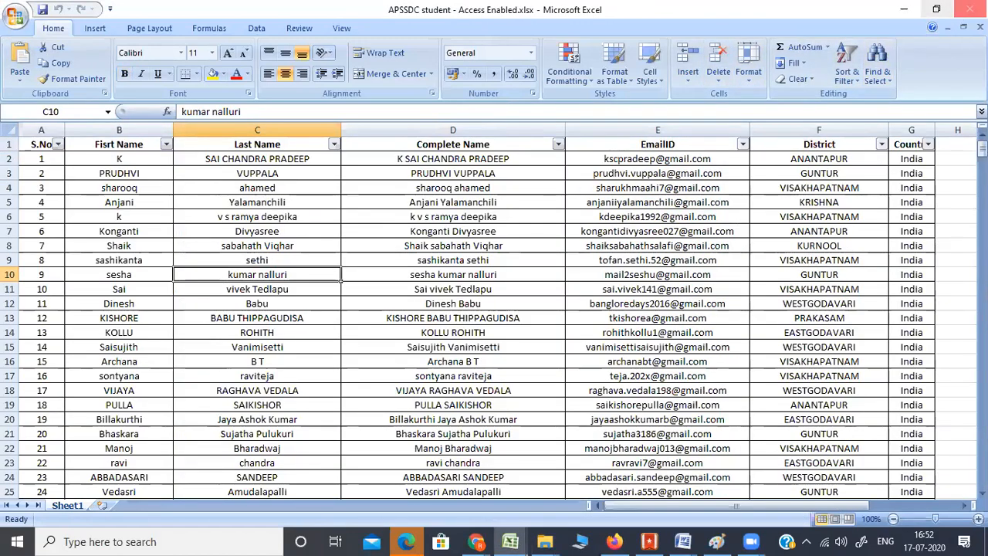
left_click(970, 10)
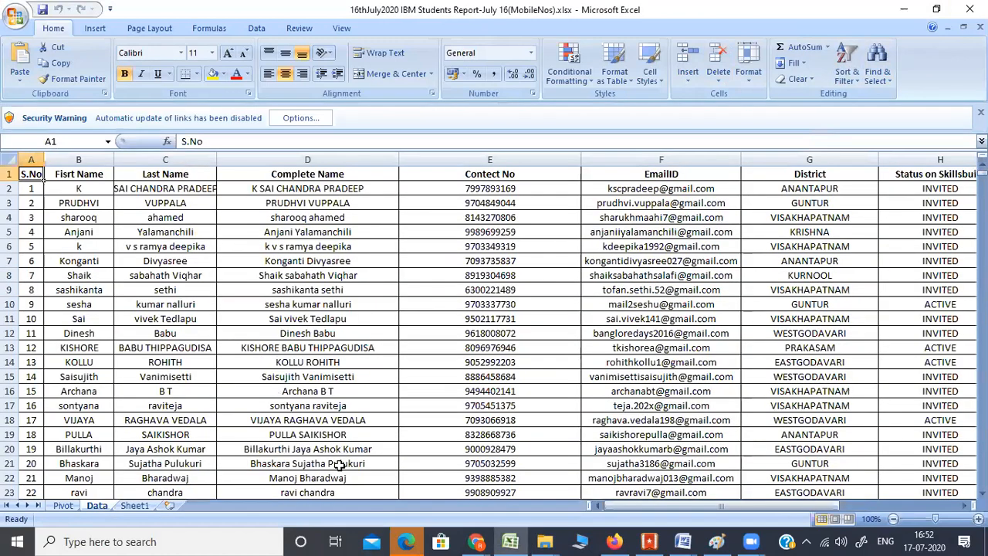
- Review the Pivot sheet of the July 16 (MobileNos) students report and close the workbook
left_click(64, 506)
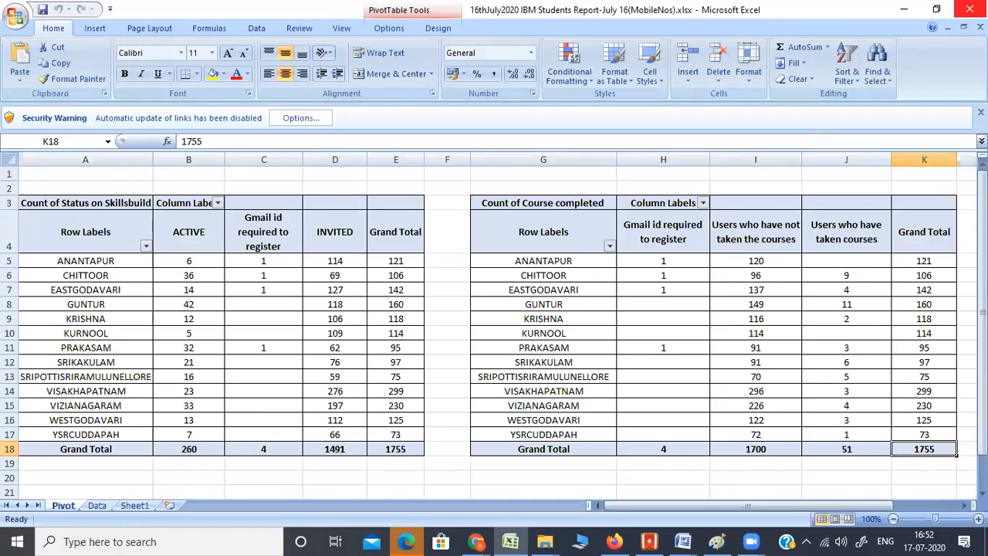
left_click(969, 10)
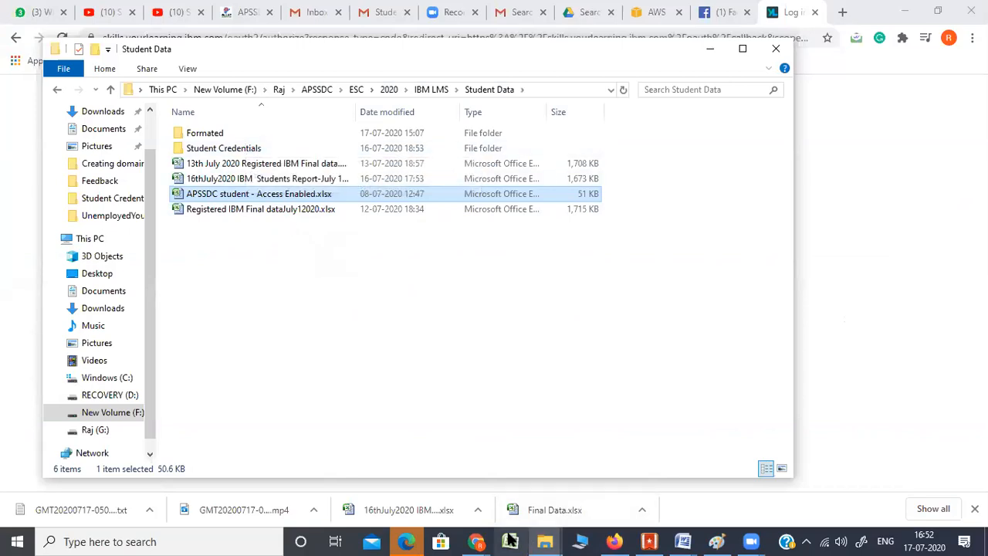
- View the 10 July workbook APSSDC students - Access enabled v2 in the Student Credentials folder, and close it
double_click(231, 150)
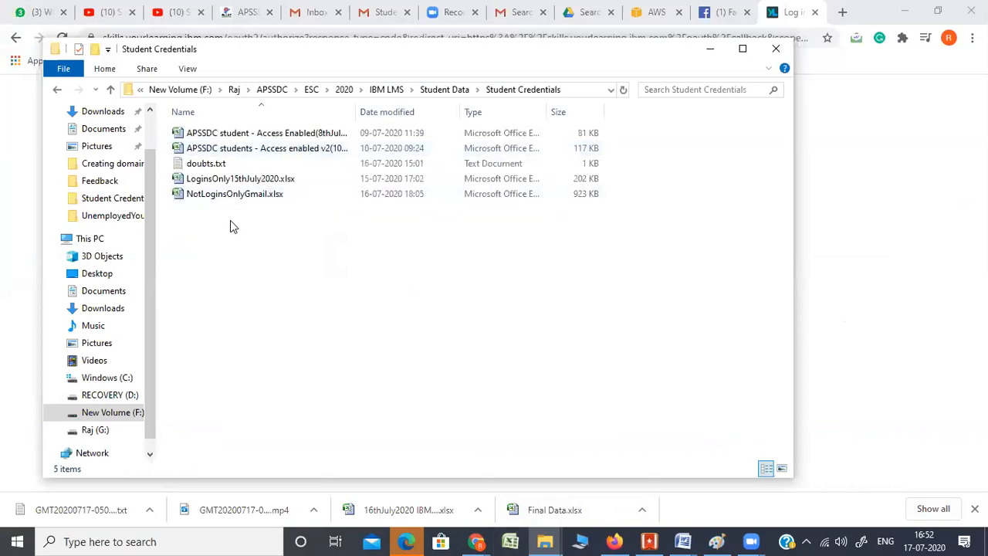
left_click(263, 148)
double_click(263, 149)
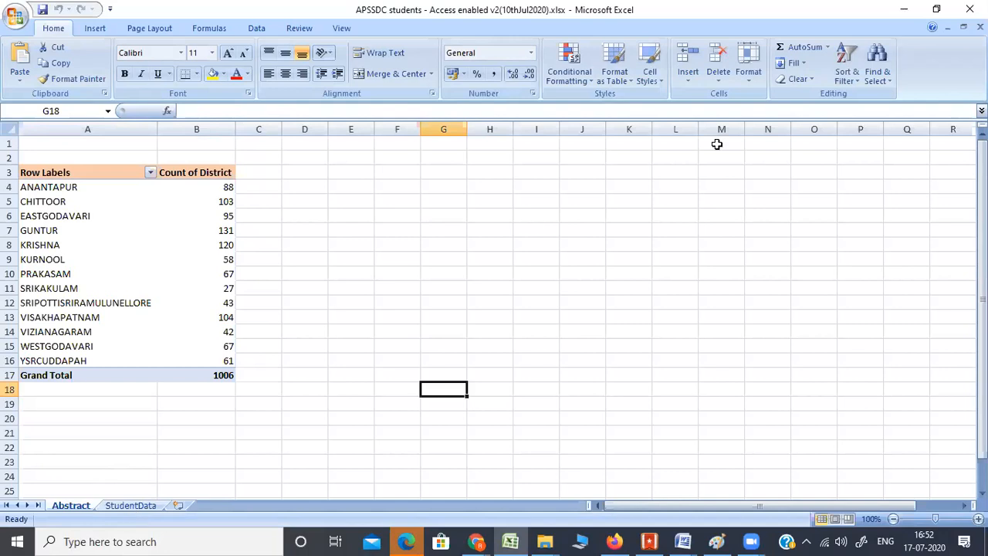
left_click(970, 9)
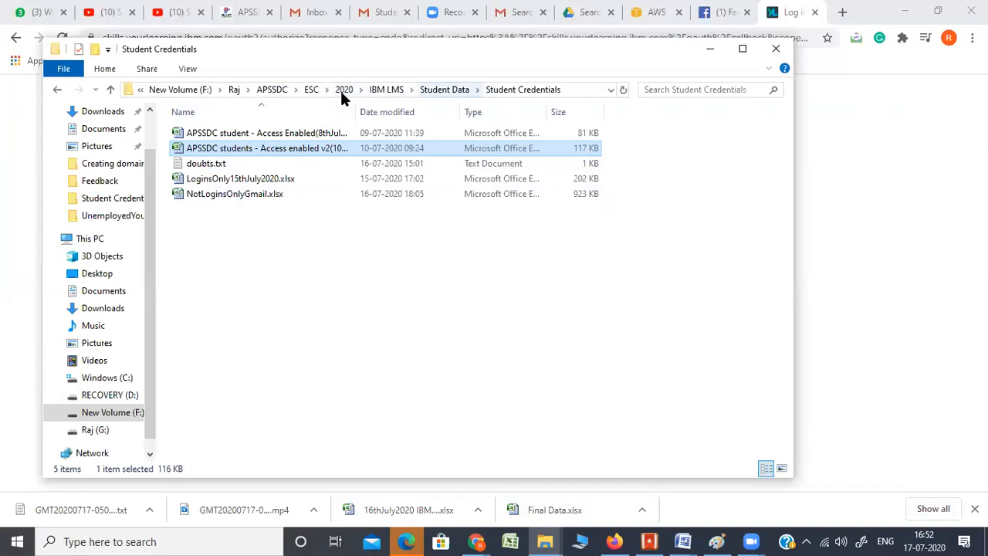
- Review the Pivot sheet of 16thJuly2020 IBM Students Report-July 16.xlsx in the Student Data folder, and close the workbook
left_click(444, 89)
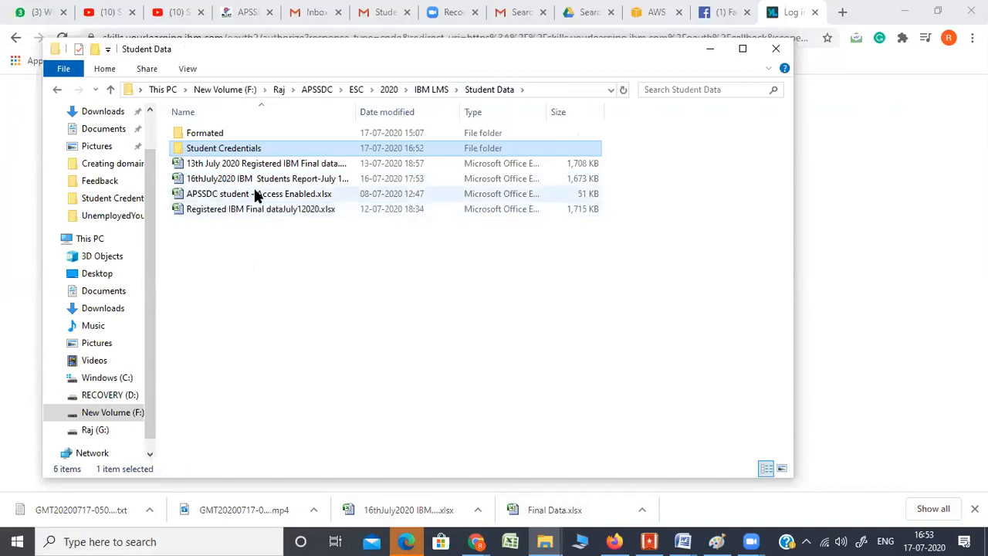
double_click(263, 180)
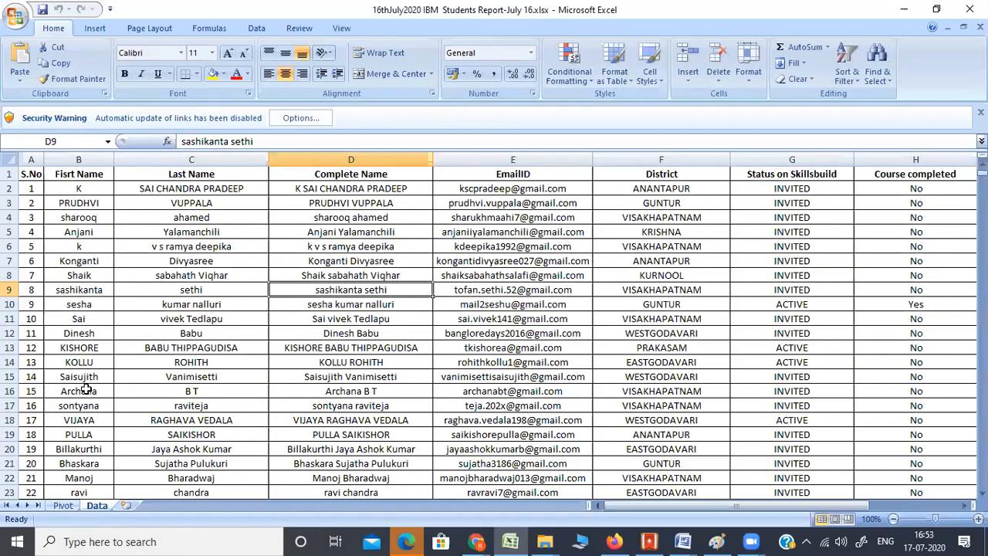
left_click(64, 506)
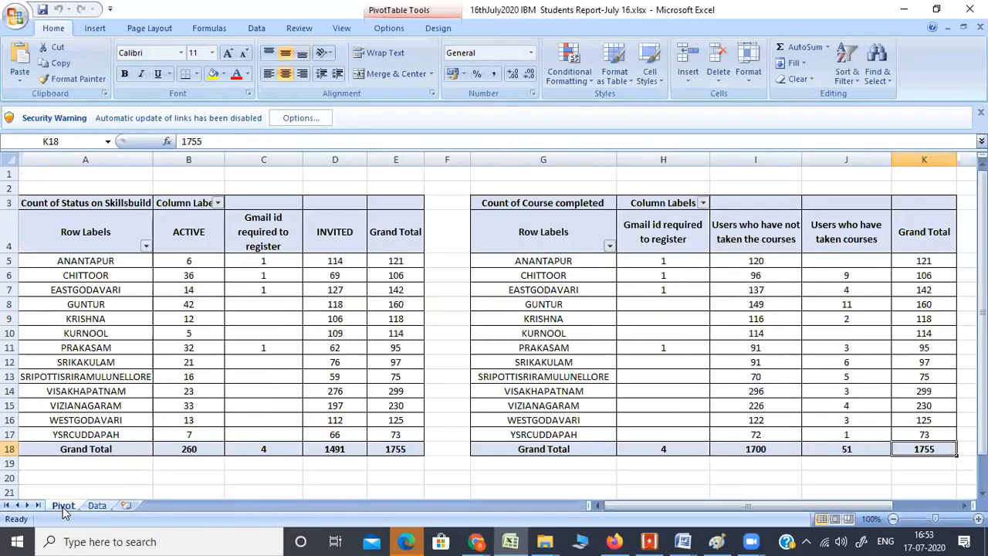
left_click(970, 10)
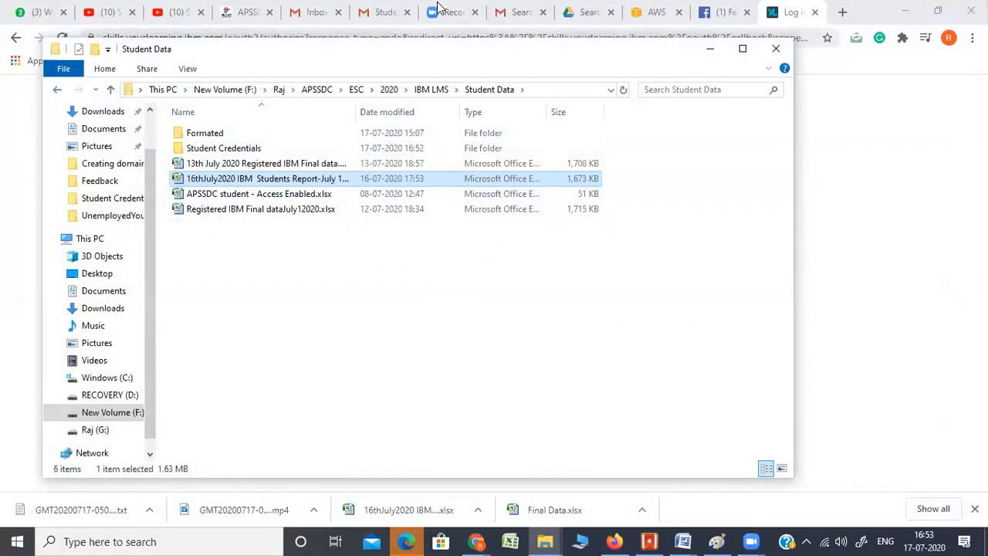
- Open APSSDC Students Report- July 17.xlsx from the Reports folder under IBM LMS
left_click(431, 90)
double_click(215, 136)
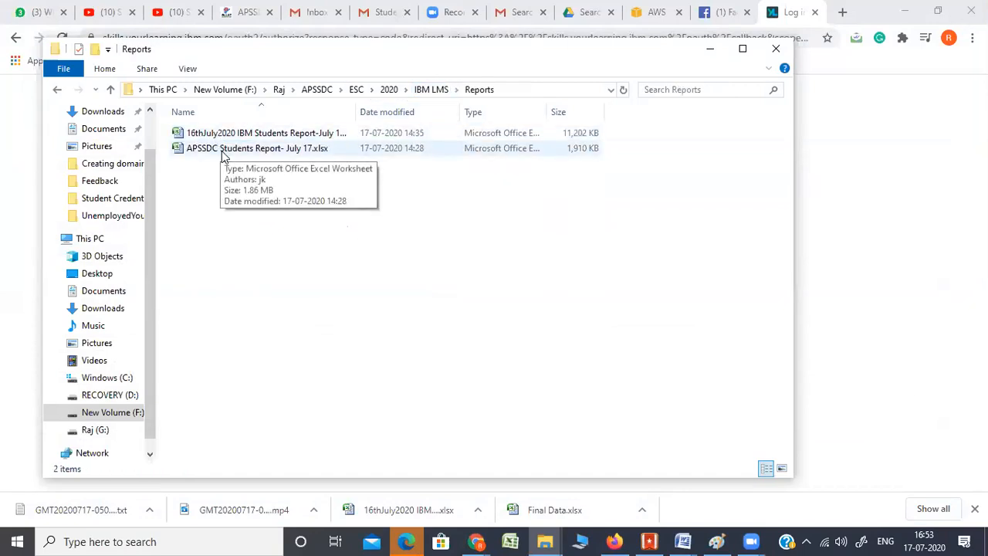
left_click(226, 155)
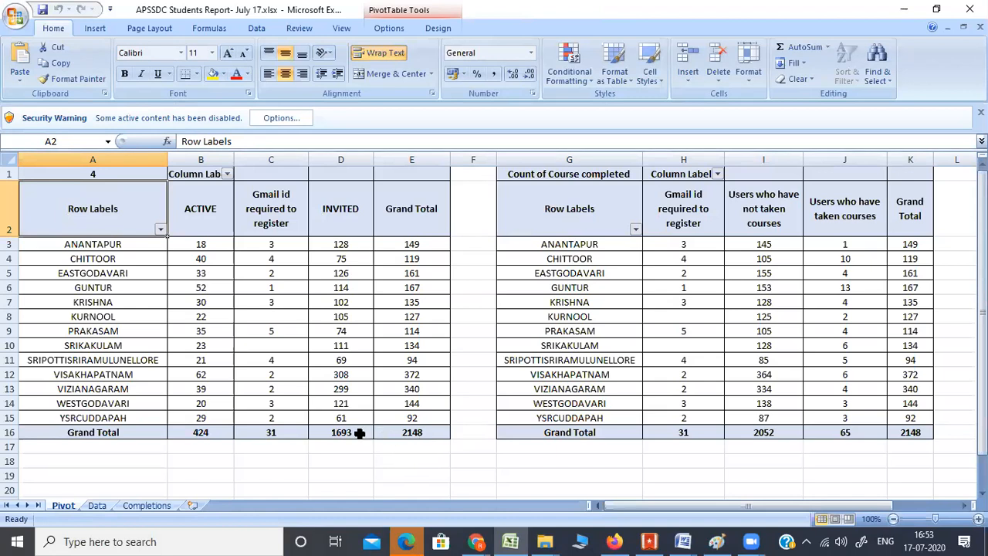
- Examine the district-wise active and invited student counts and their grand totals on the July 17 report's Pivot sheet
mouse_move(349, 433)
mouse_move(283, 433)
mouse_move(353, 435)
mouse_move(349, 434)
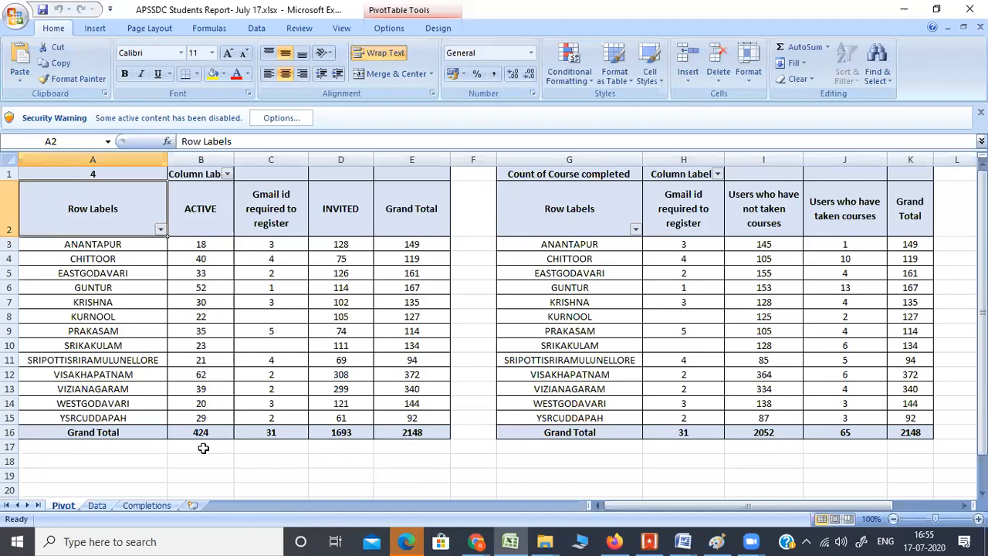
left_click(210, 318)
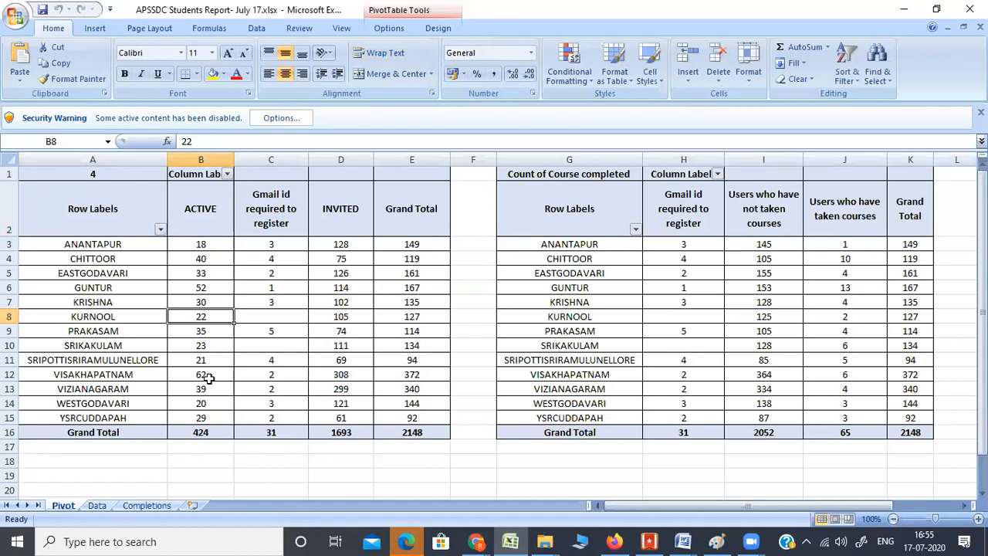
mouse_move(208, 377)
left_click(345, 435)
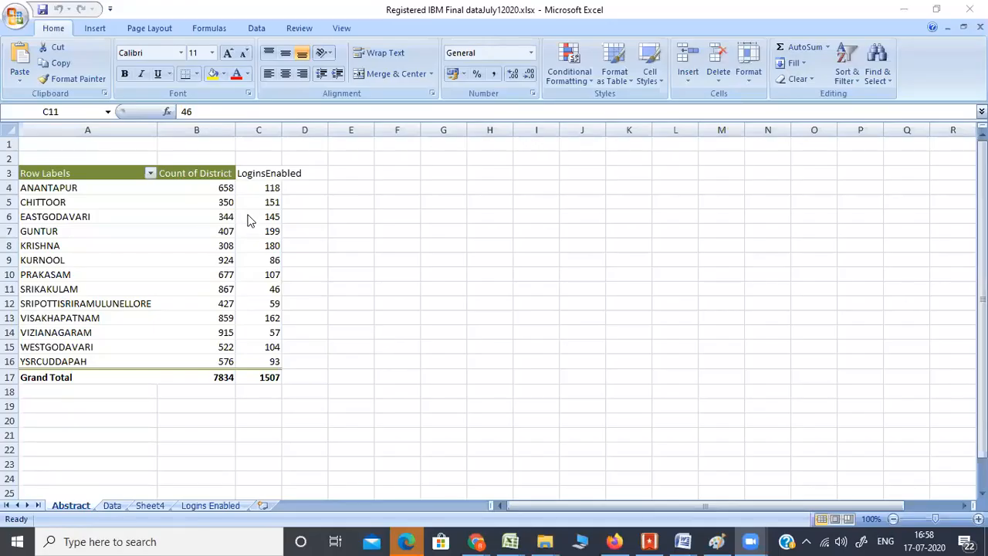
- Examine the district registration and LoginsEnabled counts on the Abstract sheet of Registered IBM Final dataJuly12020.xlsx
left_click(223, 189)
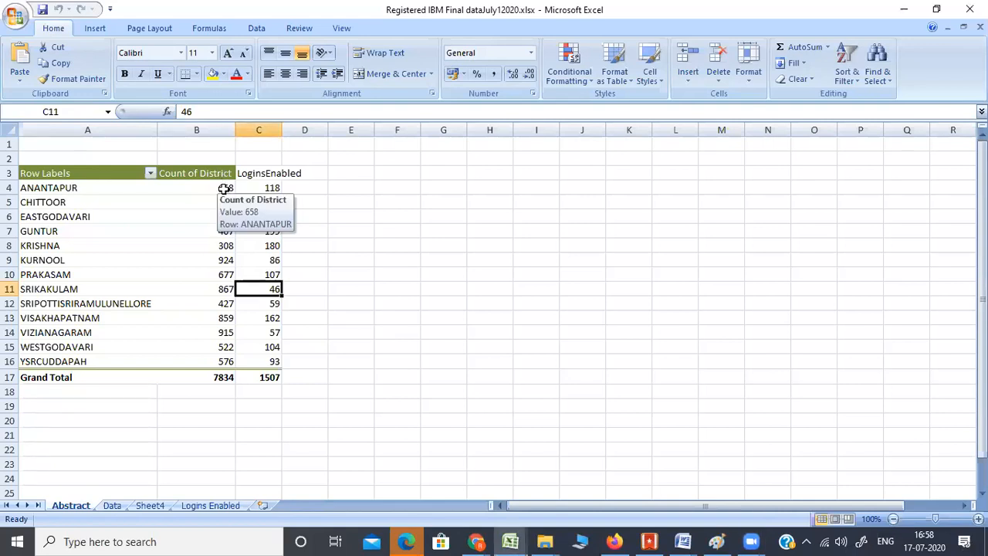
key("Left")
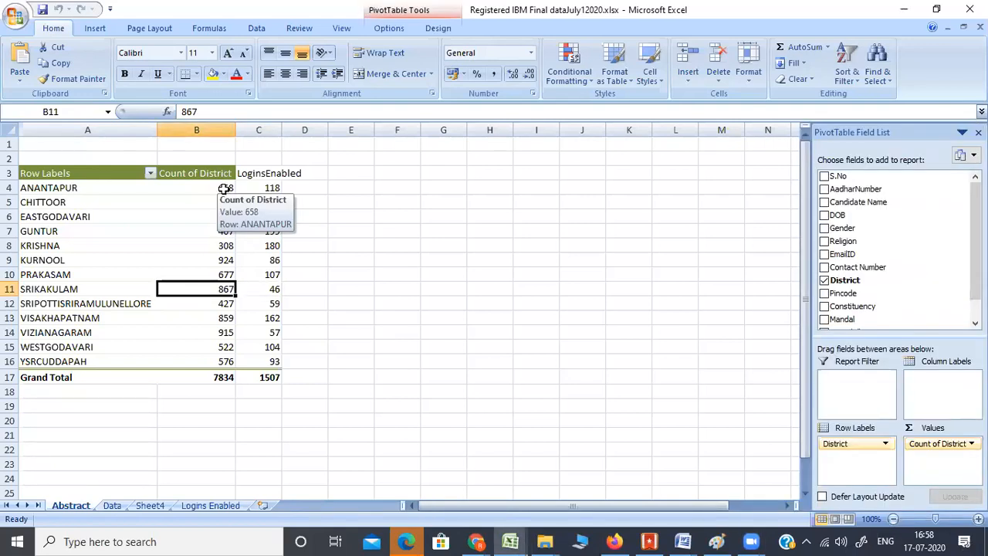
left_click(381, 217)
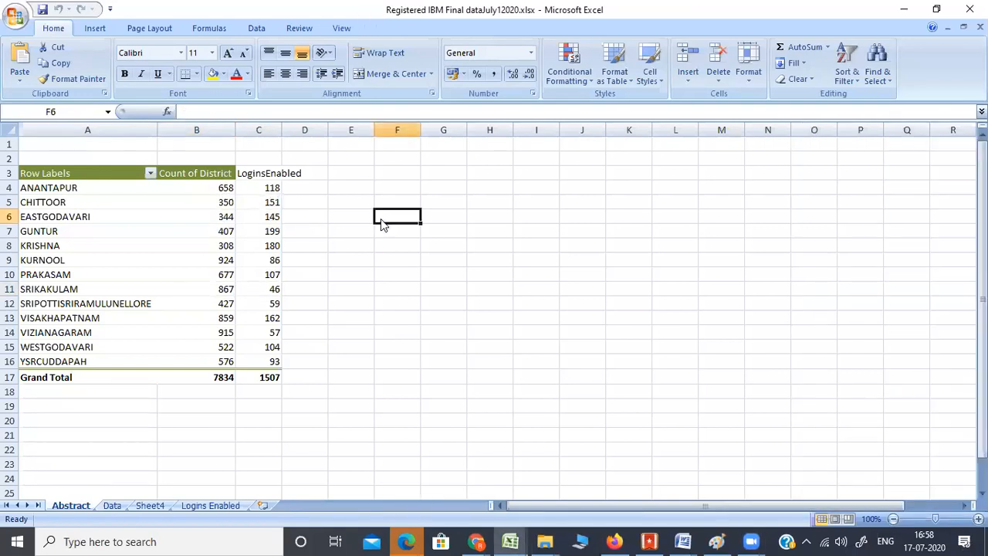
left_click(275, 389)
left_click(274, 382)
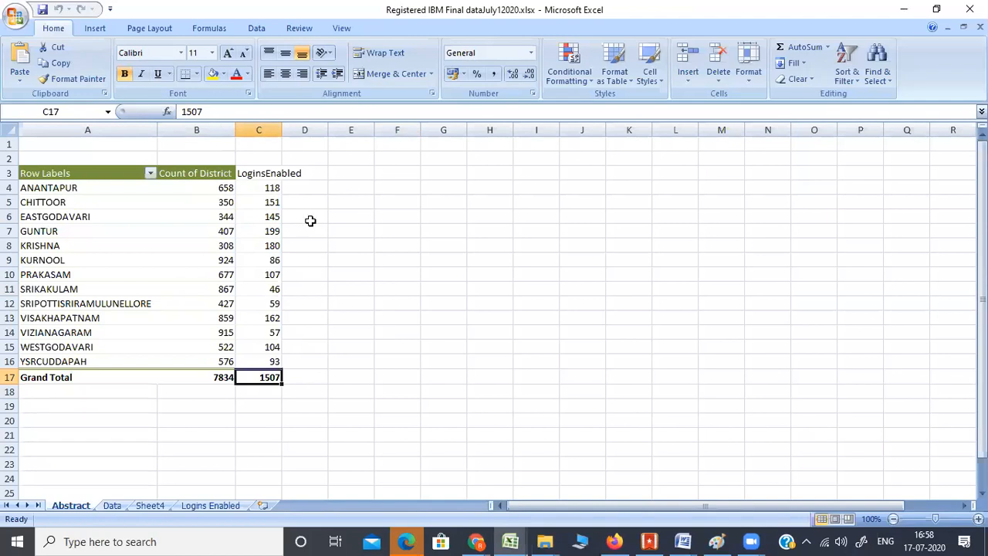
left_click(299, 186)
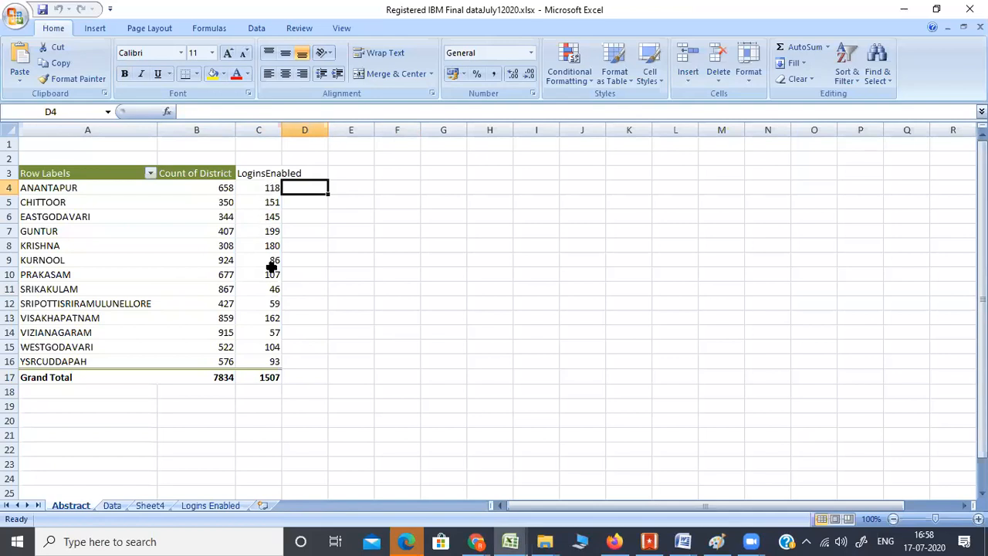
left_click(268, 377)
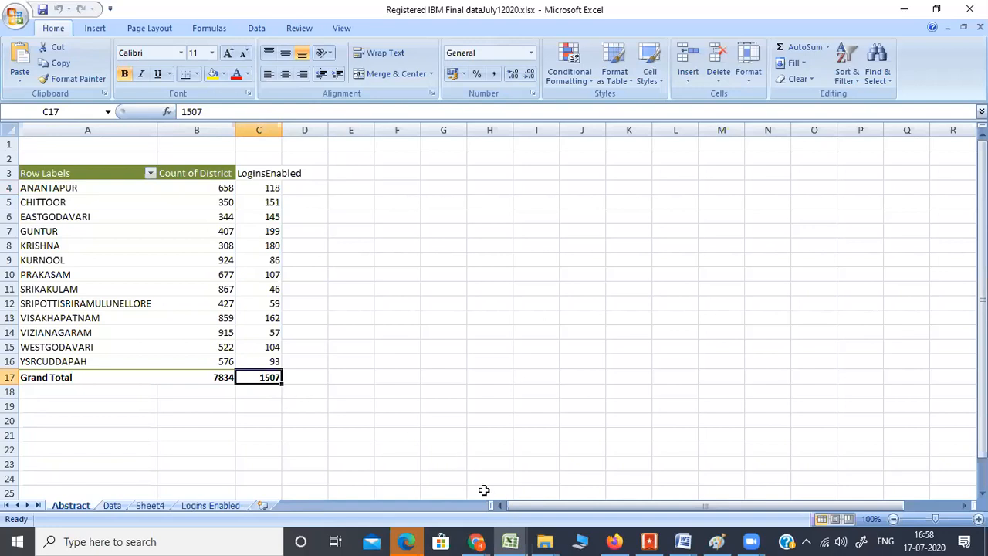
- Compare the July 17 report's invited grand total with the LoginsEnabled and registration grand totals in the registered data workbook
mouse_move(508, 541)
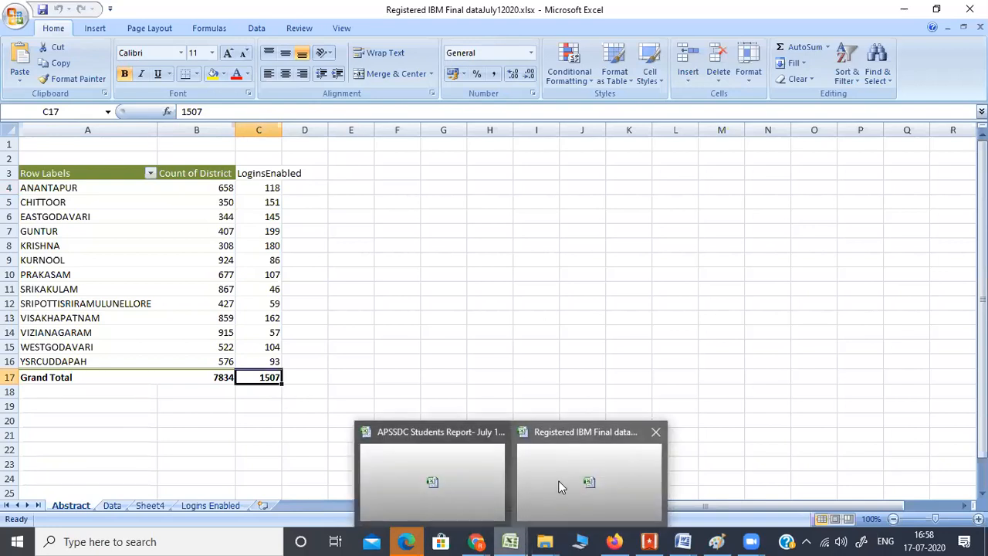
left_click(476, 478)
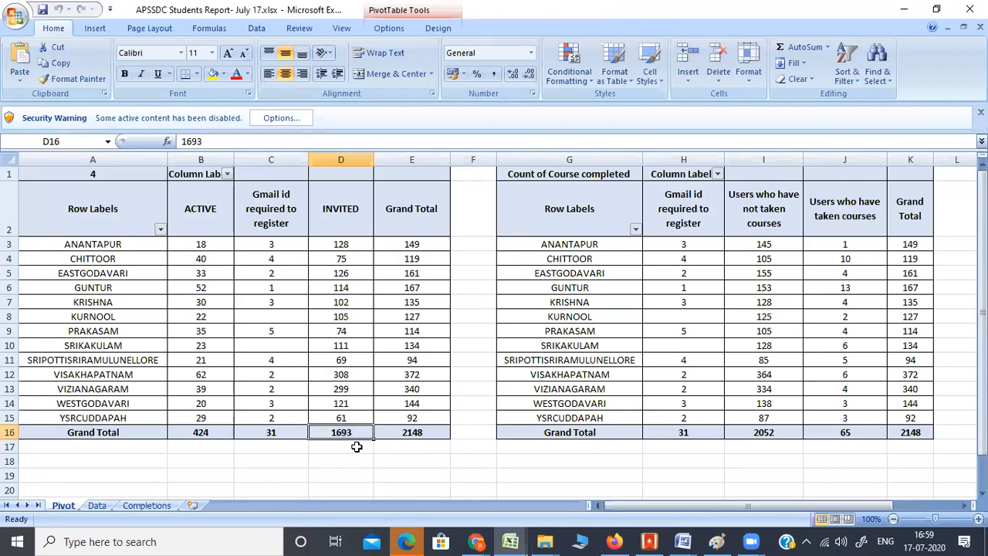
key("alt+Tab")
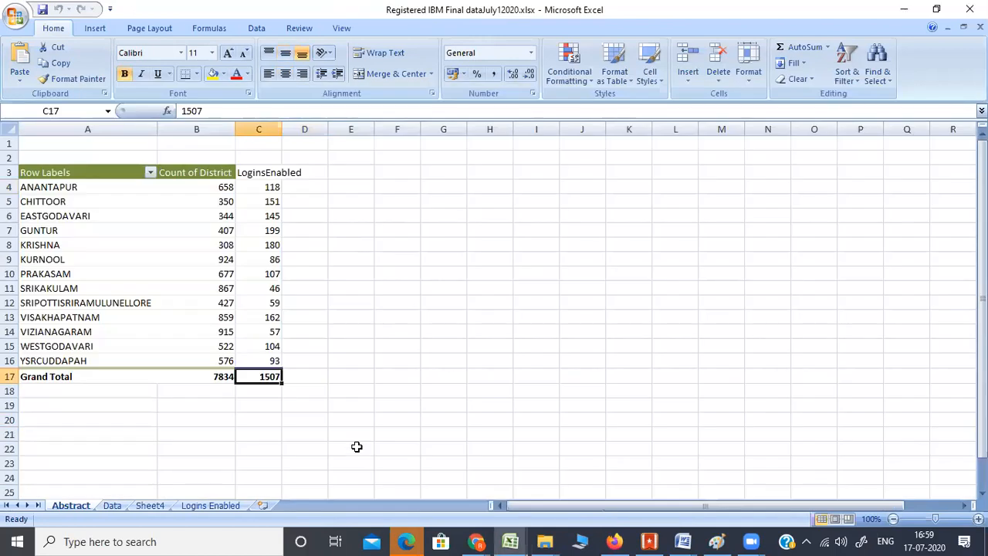
key("Left")
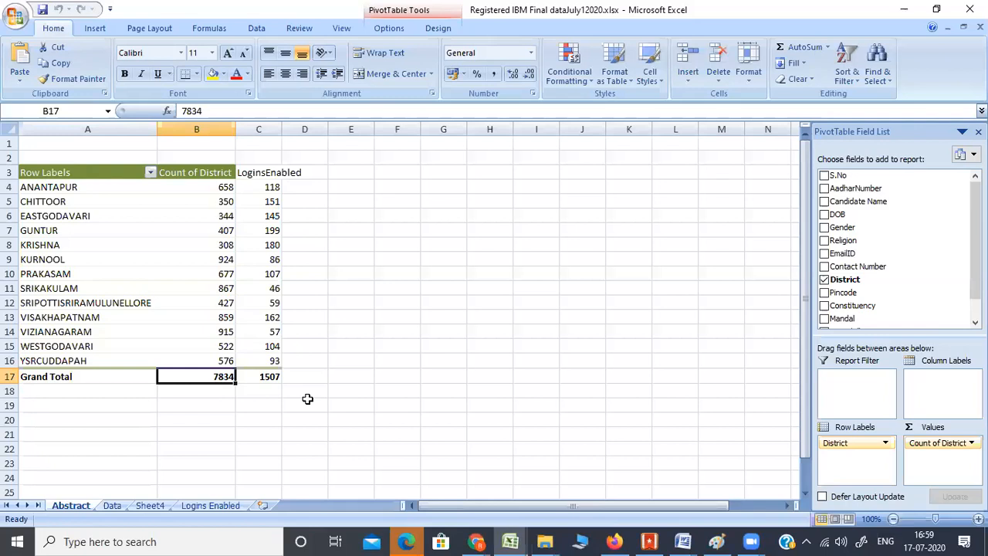
mouse_move(546, 538)
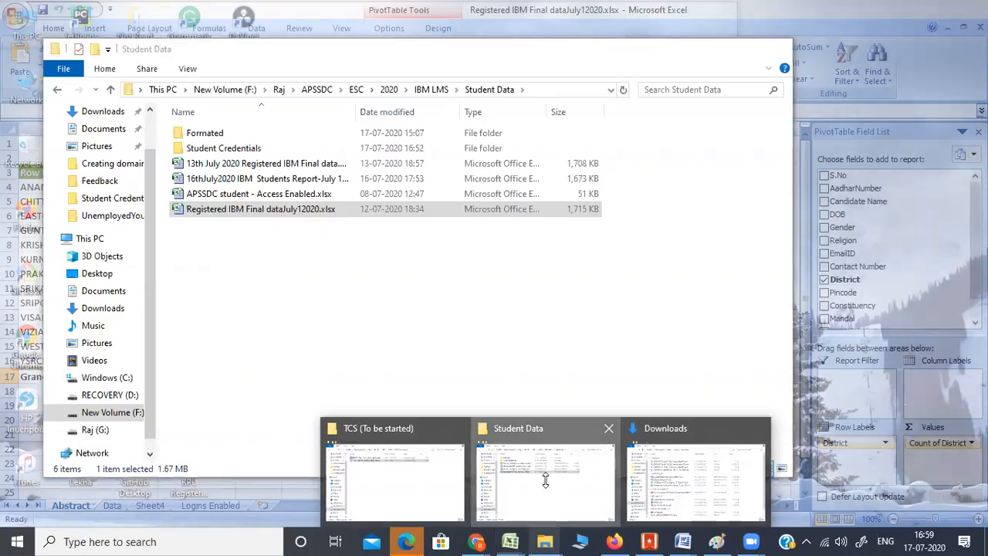
left_click(546, 483)
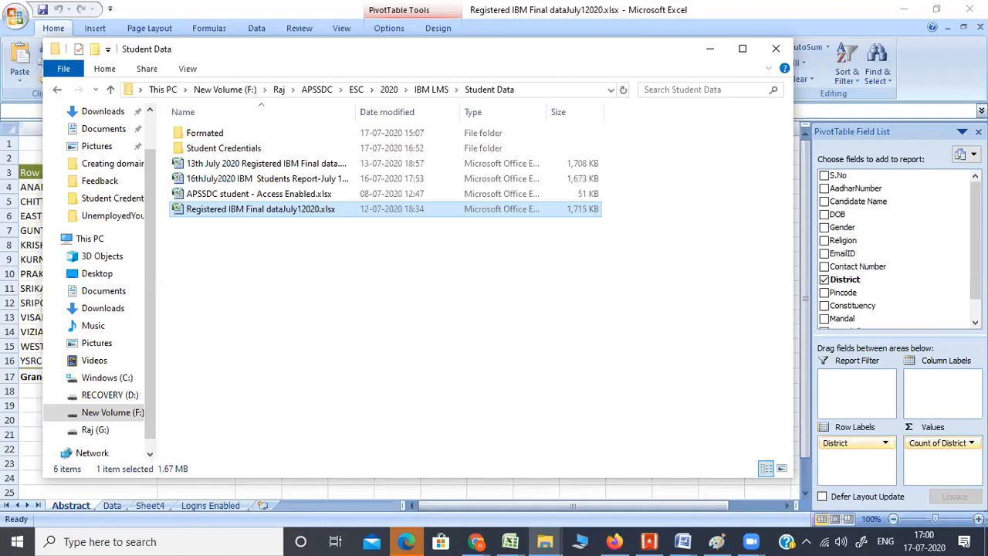
key("alt+Tab")
left_click(919, 534)
left_click(609, 401)
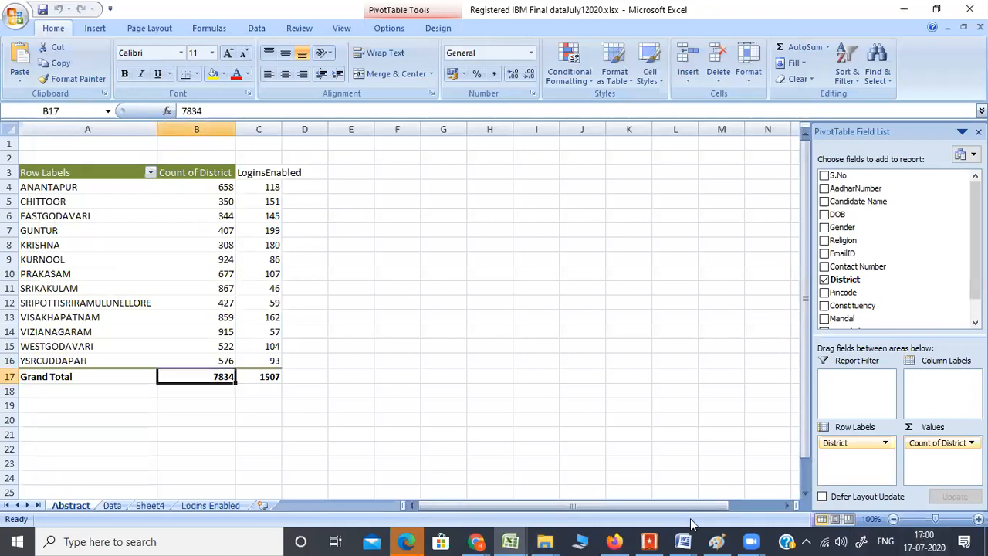
mouse_move(683, 541)
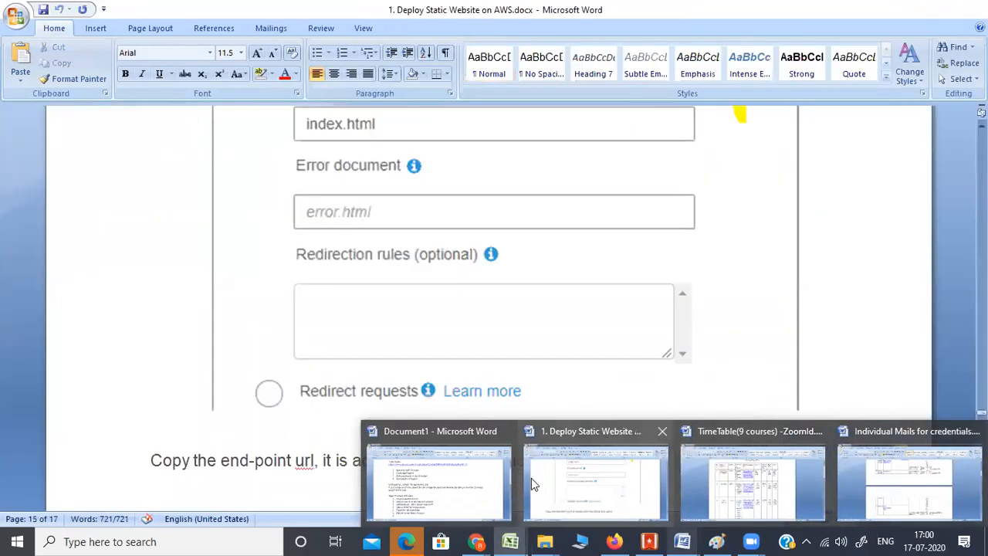
left_click(489, 481)
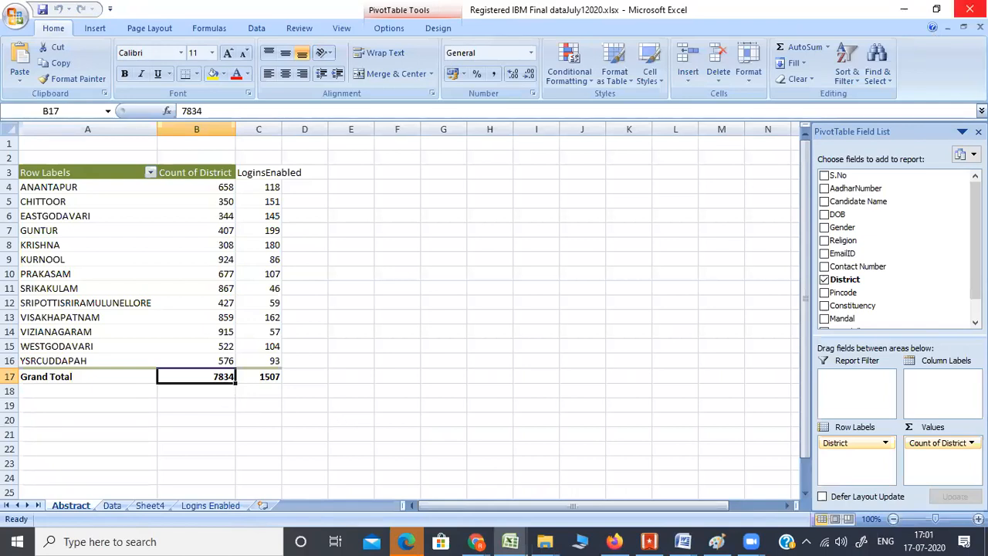
- Close Registered IBM Final dataJuly12020.xlsx and examine the grand total and district-wise invited counts on the July 17 report's Pivot sheet
left_click(970, 9)
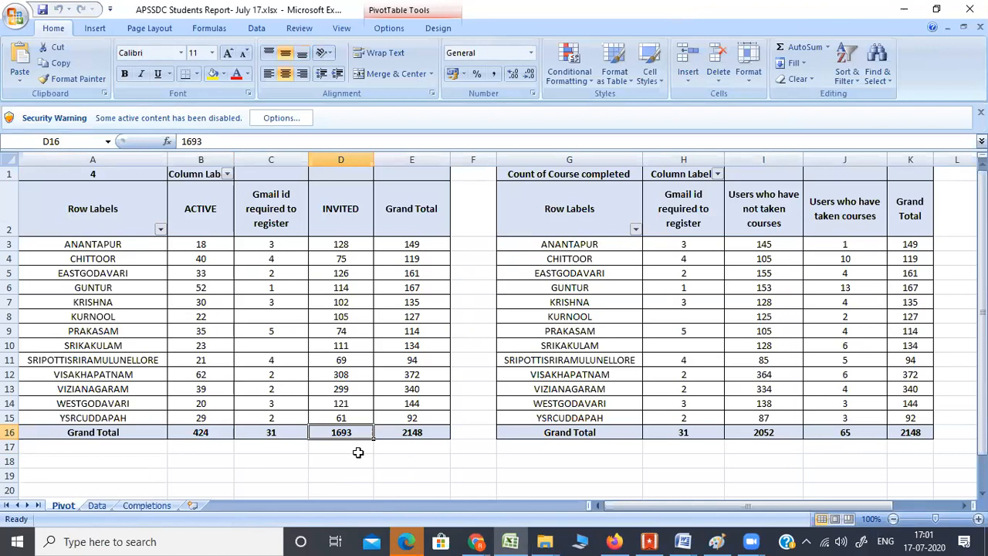
left_click(431, 434)
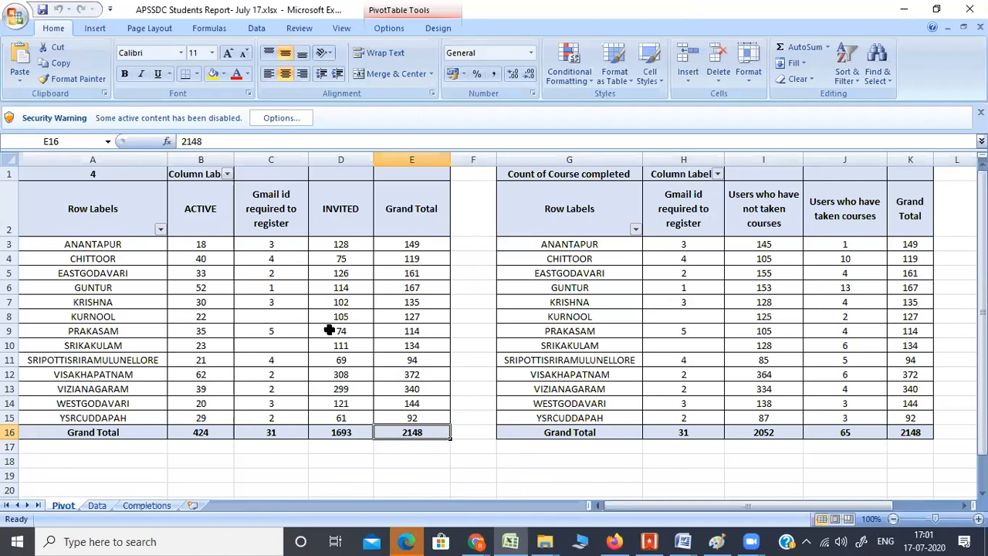
mouse_move(360, 295)
mouse_move(349, 317)
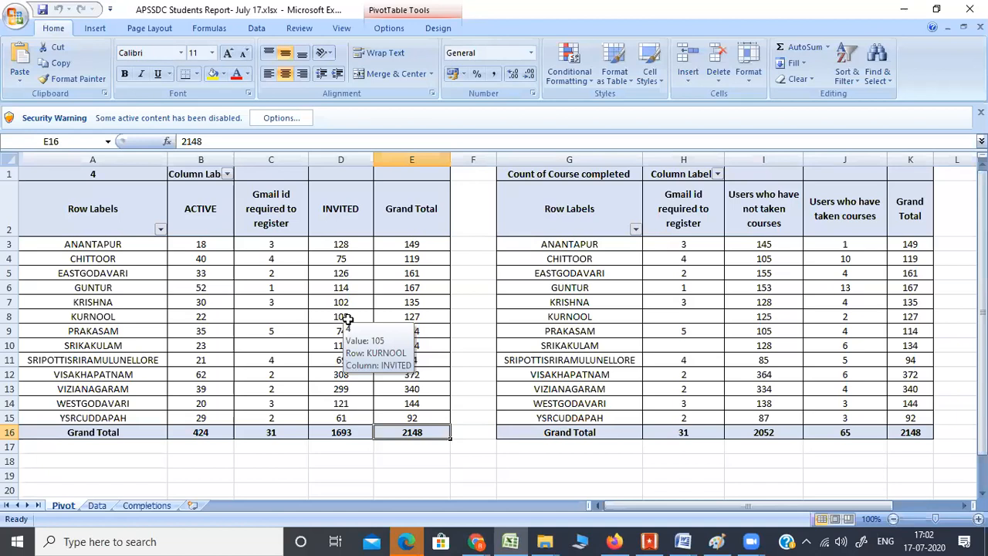
- Hide column E, the Grand Total column of the active and invited students table, on the Pivot sheet
left_click(417, 160)
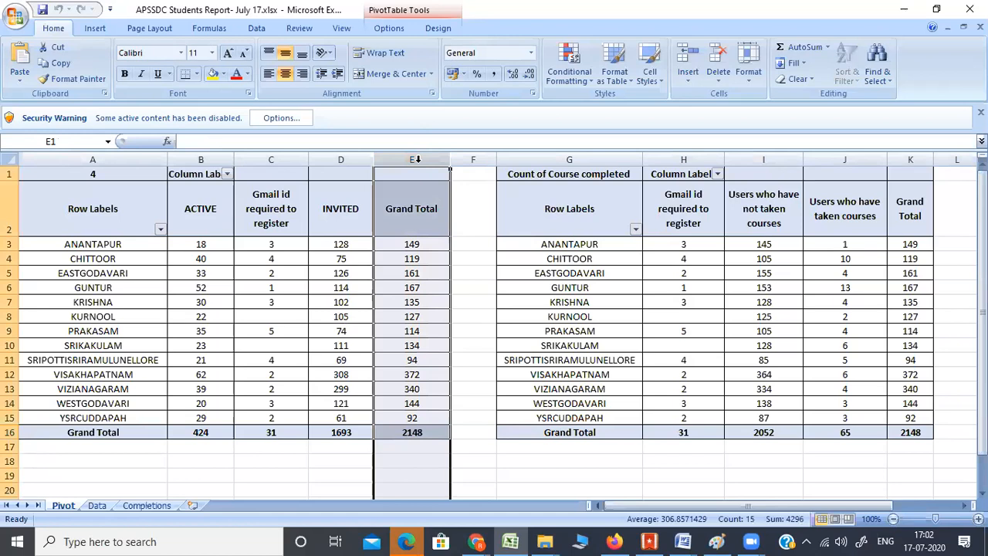
right_click(417, 161)
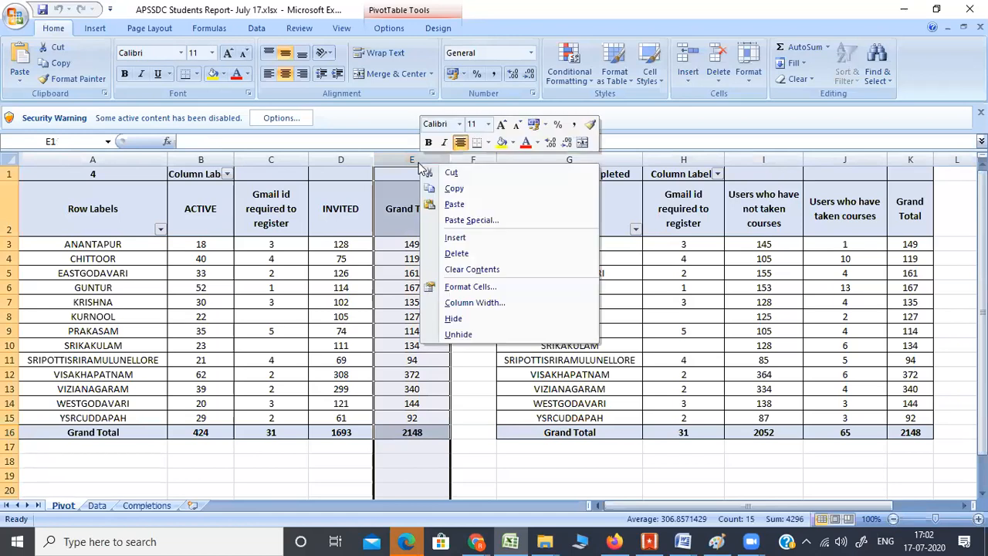
left_click(453, 320)
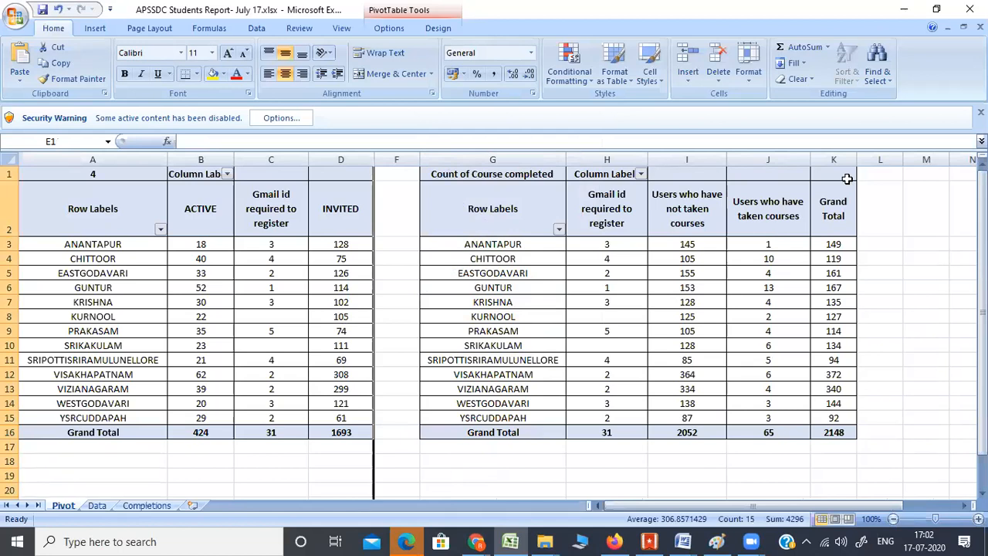
- Open 2nd Batch Students Data17thJuly2020.xlsx from the Formated folder inside Student Data
mouse_move(483, 538)
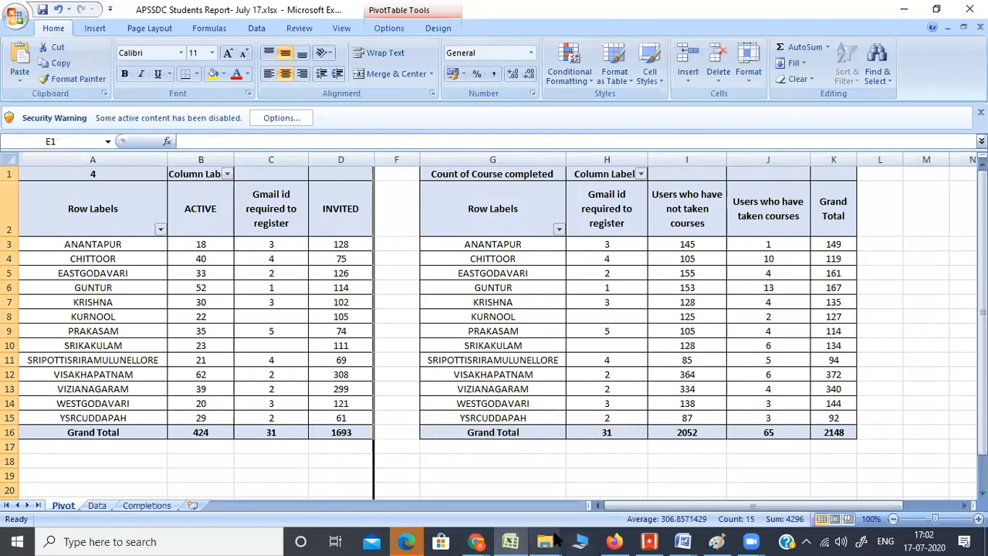
mouse_move(545, 538)
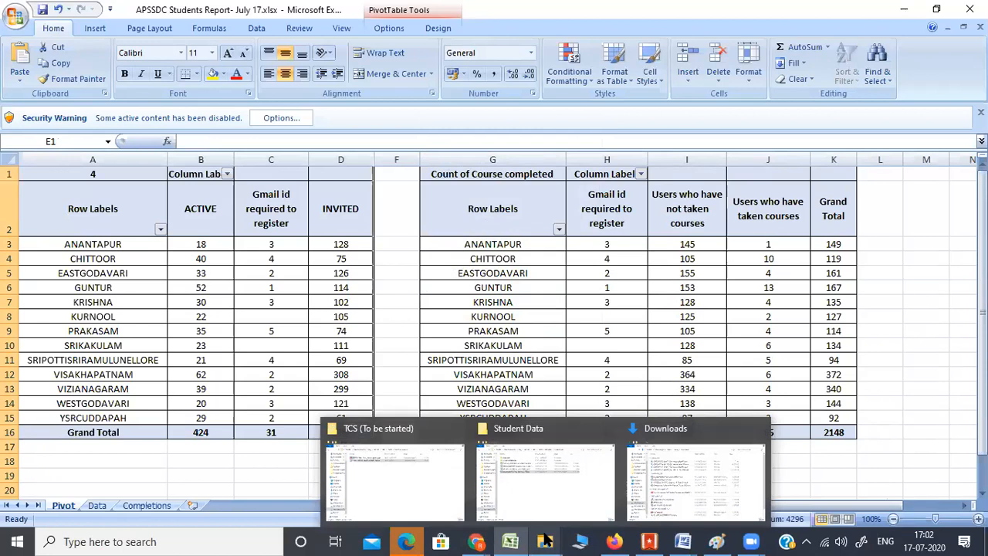
left_click(544, 472)
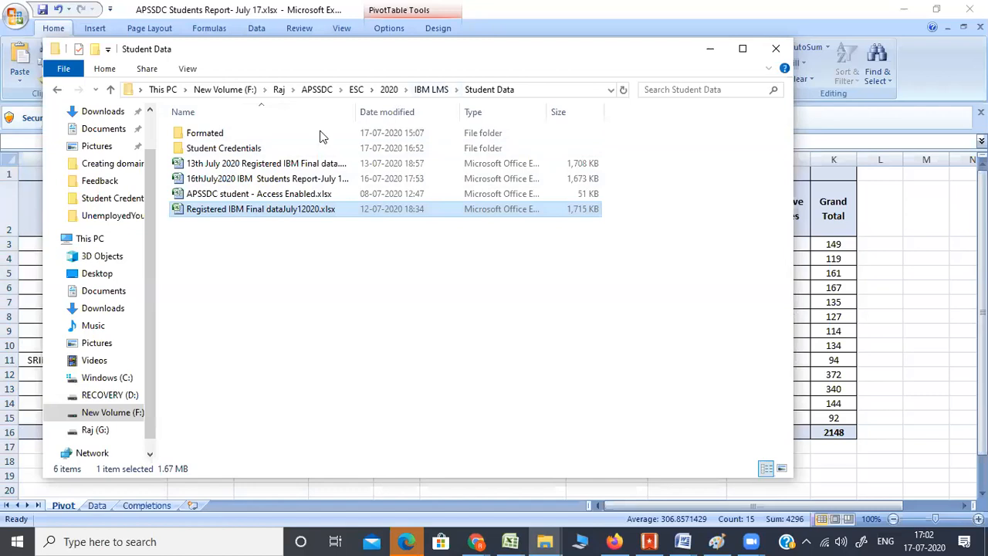
double_click(218, 133)
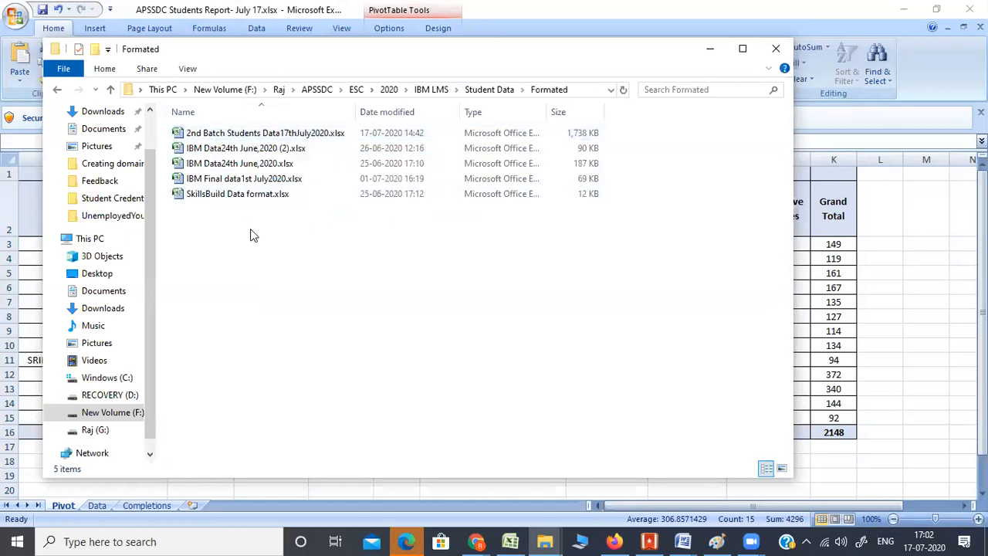
double_click(268, 135)
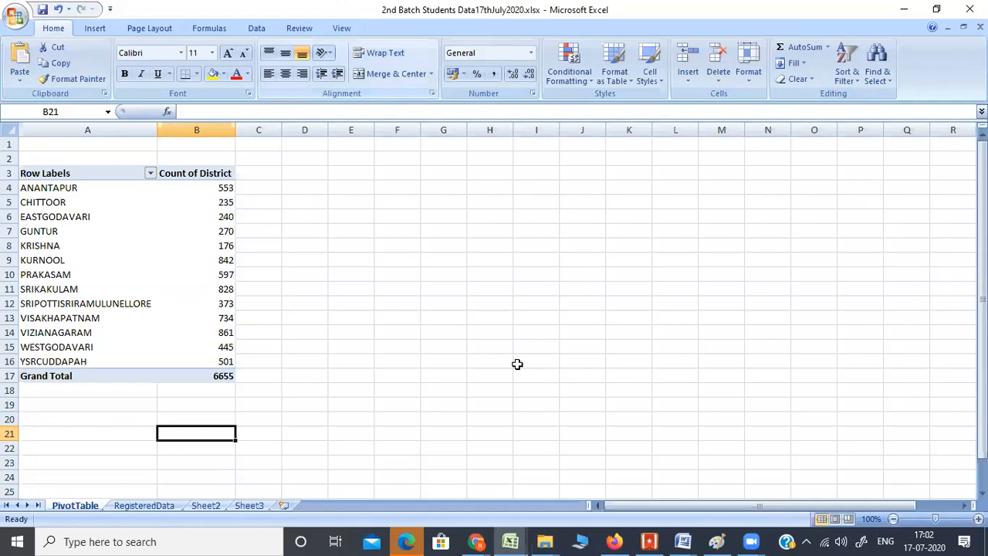
mouse_move(757, 538)
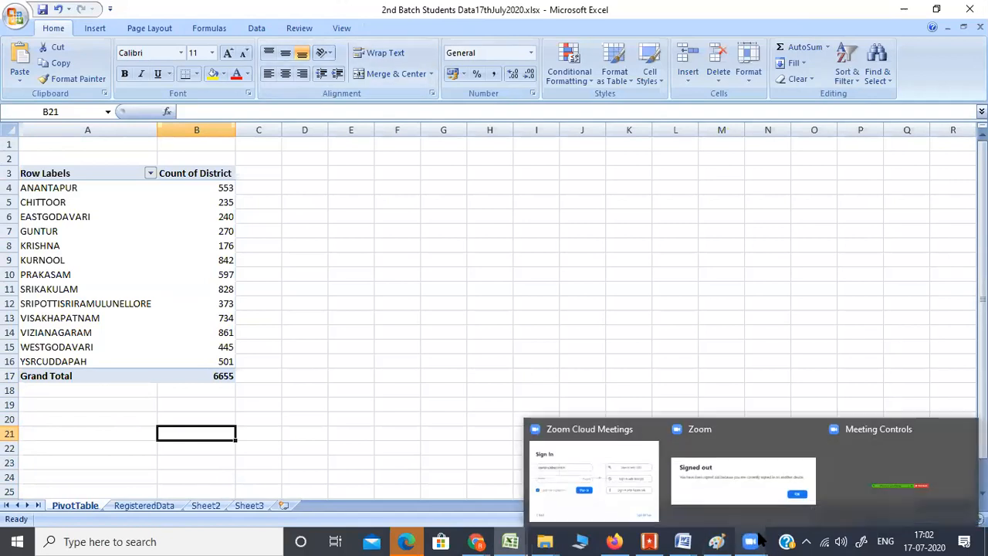
mouse_move(660, 466)
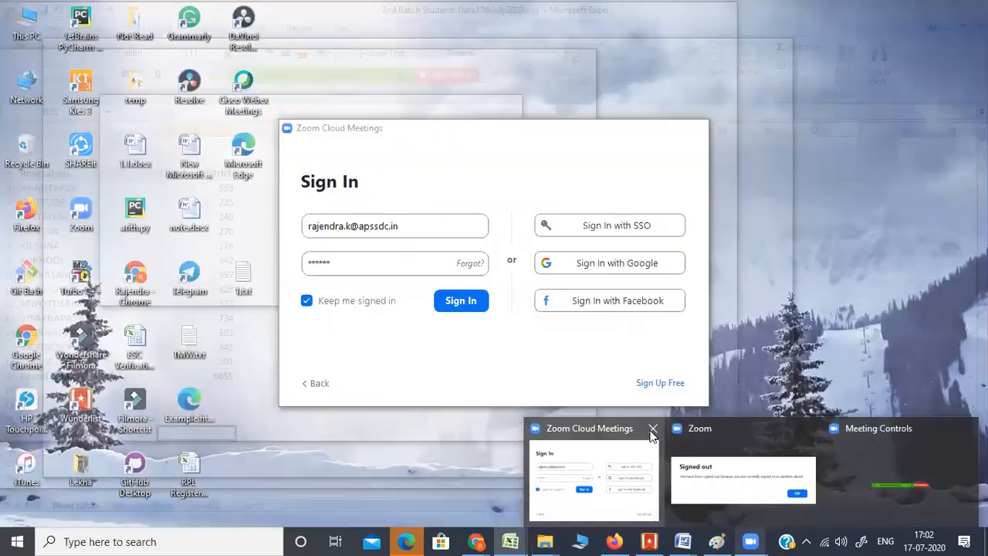